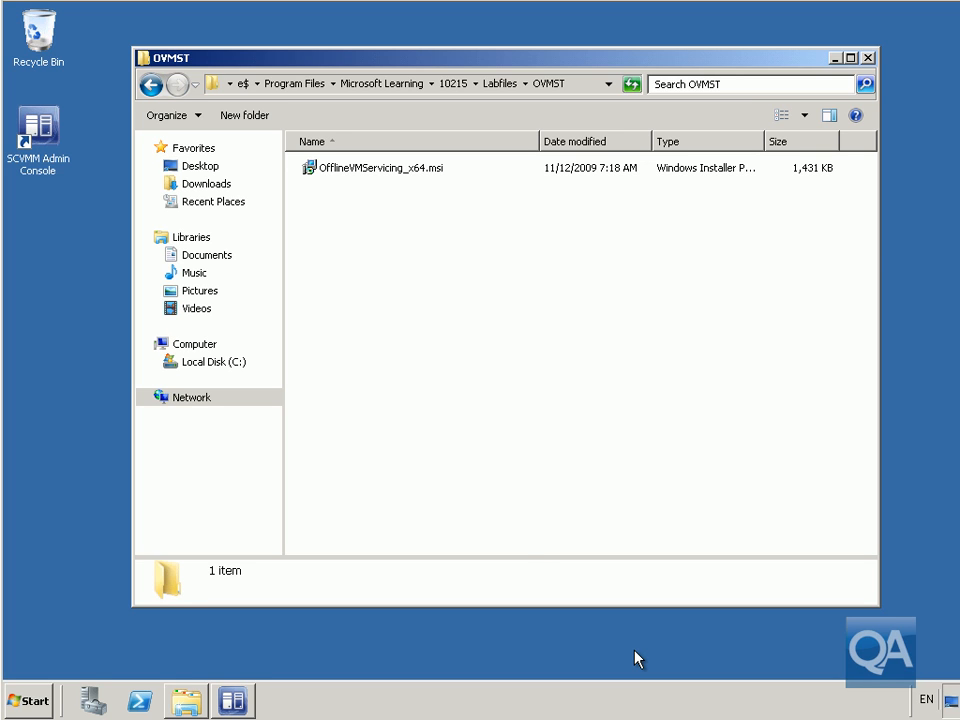
- Run OfflineVMServicing_x64.msi from the OVMST folder to open the Setup Wizard
double_click(385, 174)
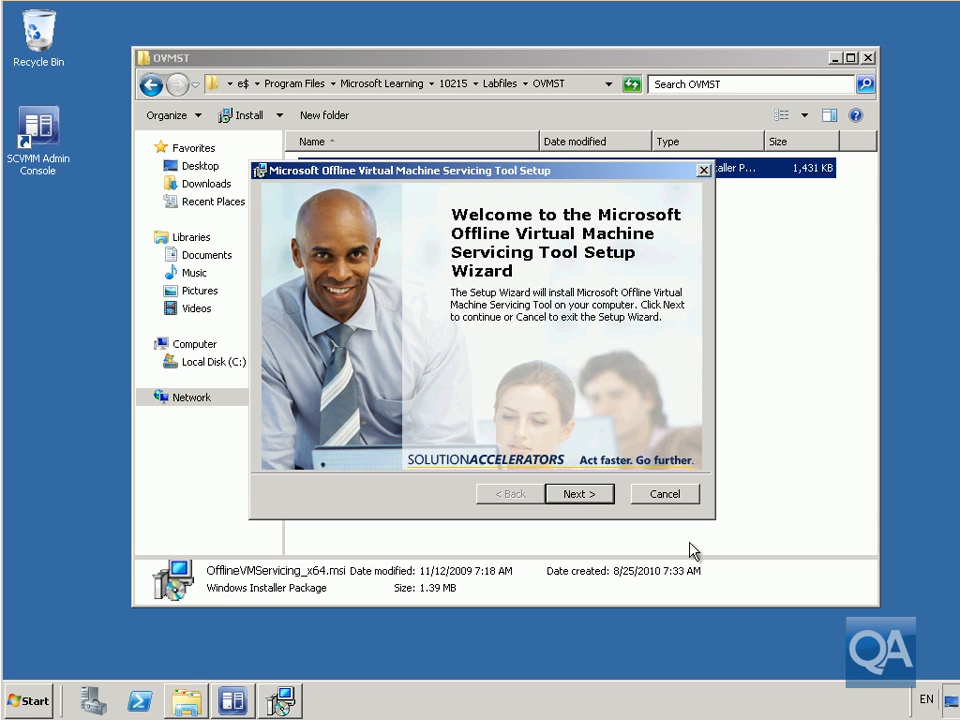
- Accept the licence terms, install with default features, and close the finished setup wizard
click(600, 494)
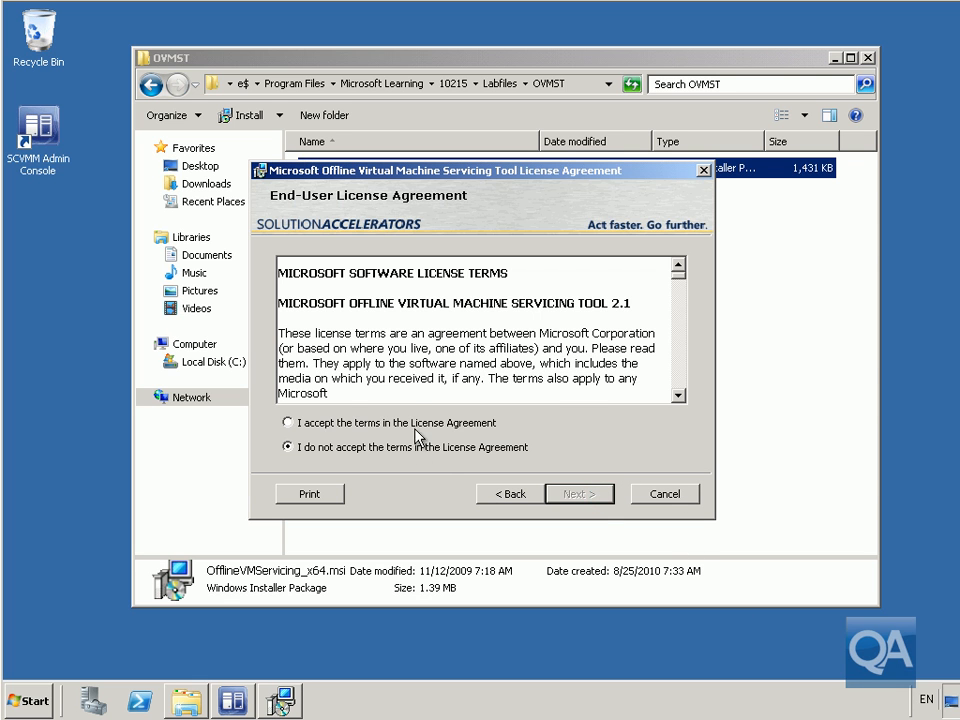
click(418, 425)
drag(682, 268, 679, 392)
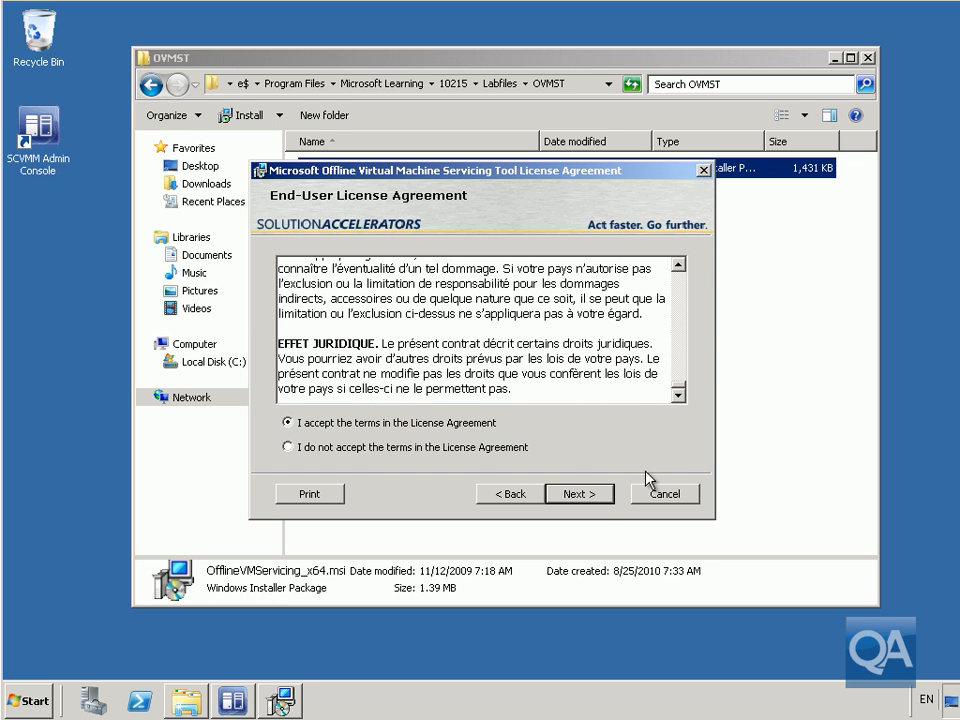
click(598, 497)
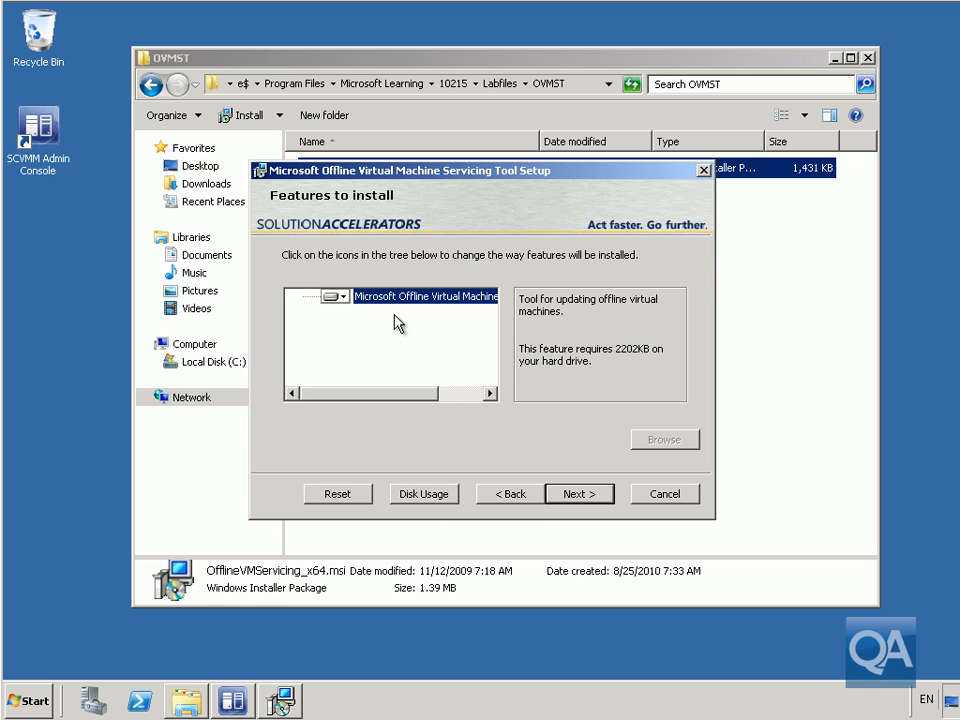
click(574, 493)
click(576, 496)
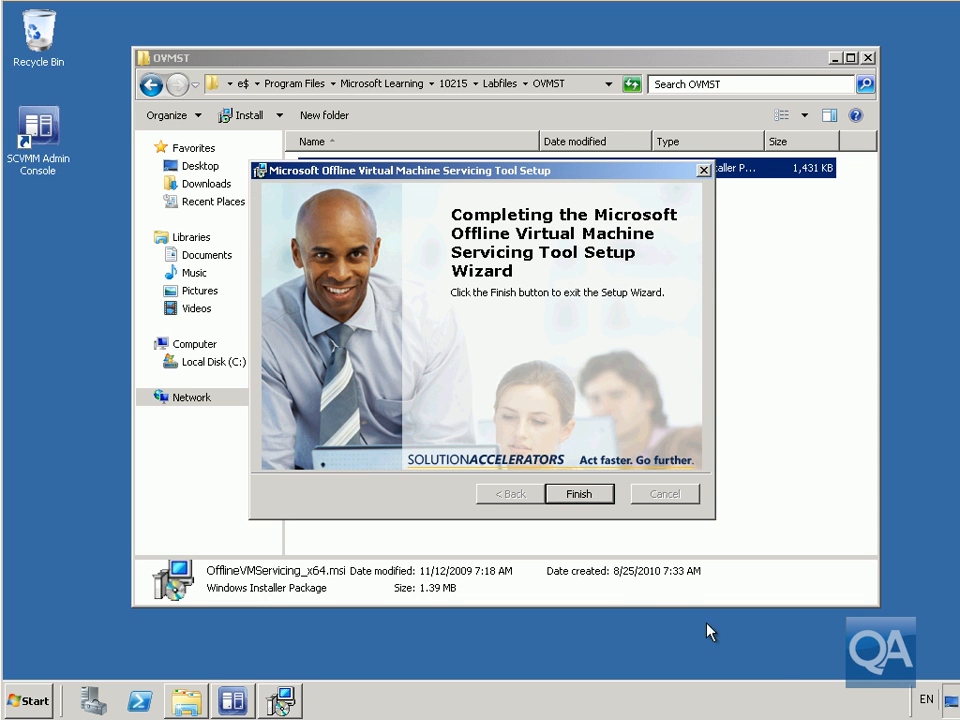
click(566, 495)
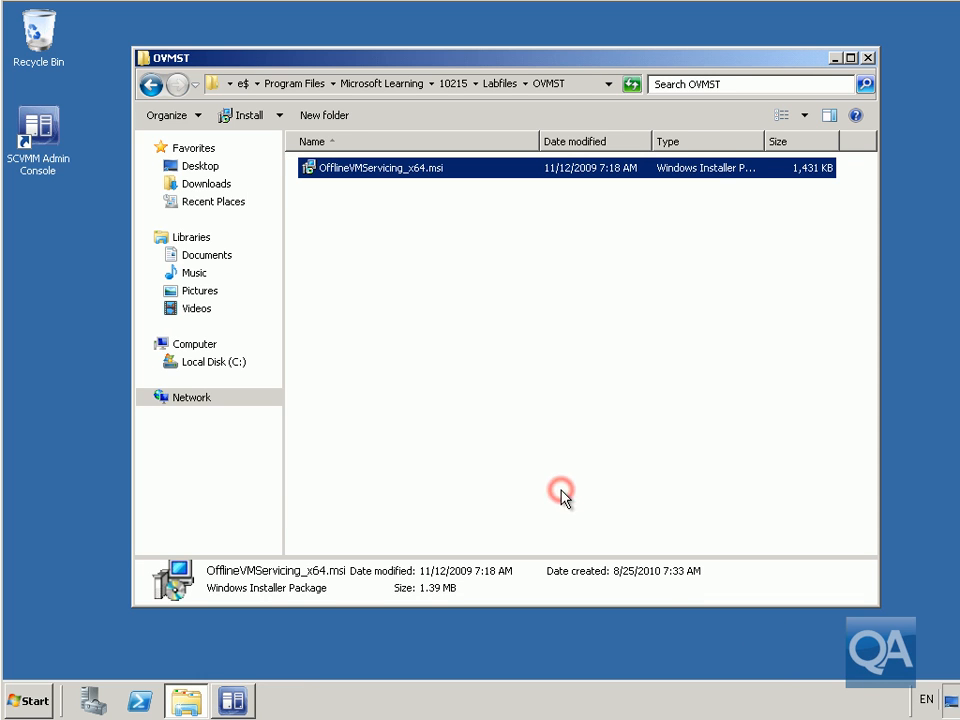
- Close the OVMST folder and launch the Offline Virtual Machine Servicing Tool from All Programs
click(867, 58)
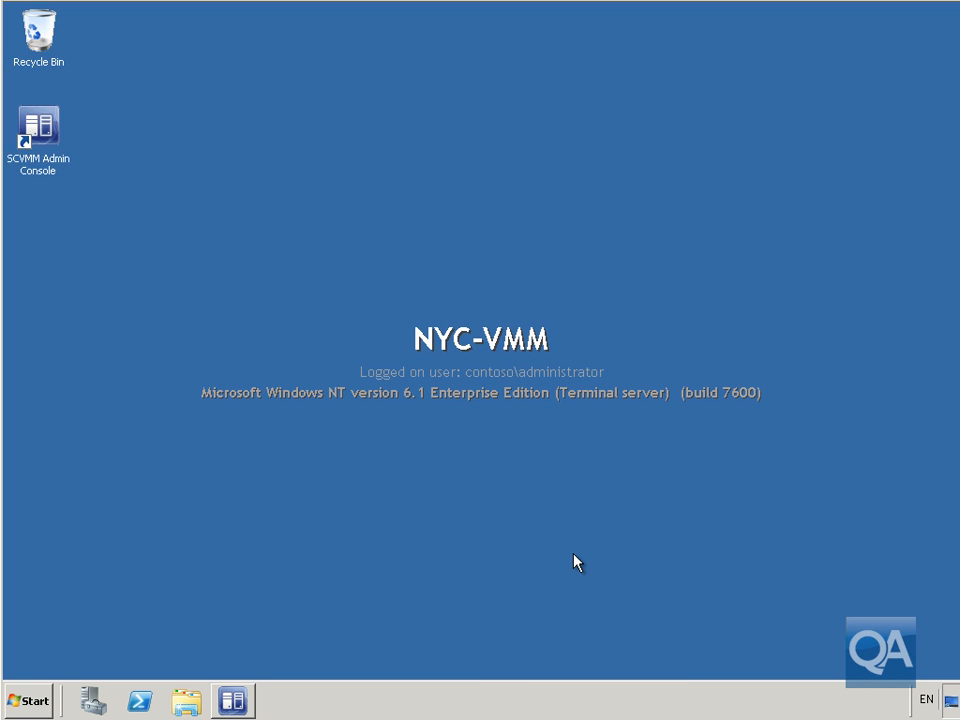
click(40, 700)
click(107, 632)
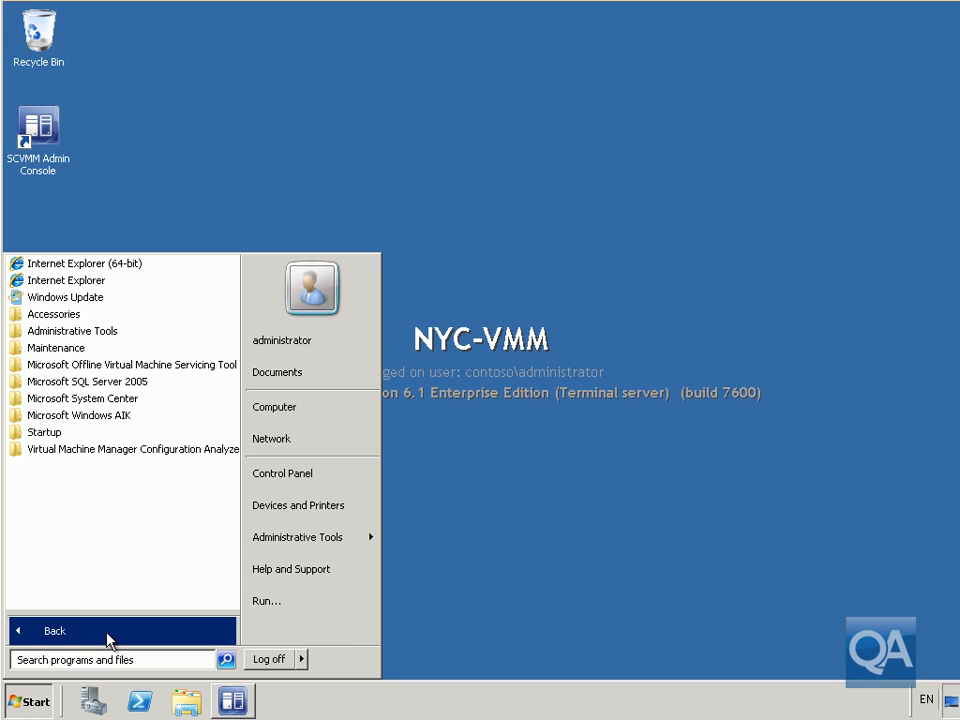
click(139, 366)
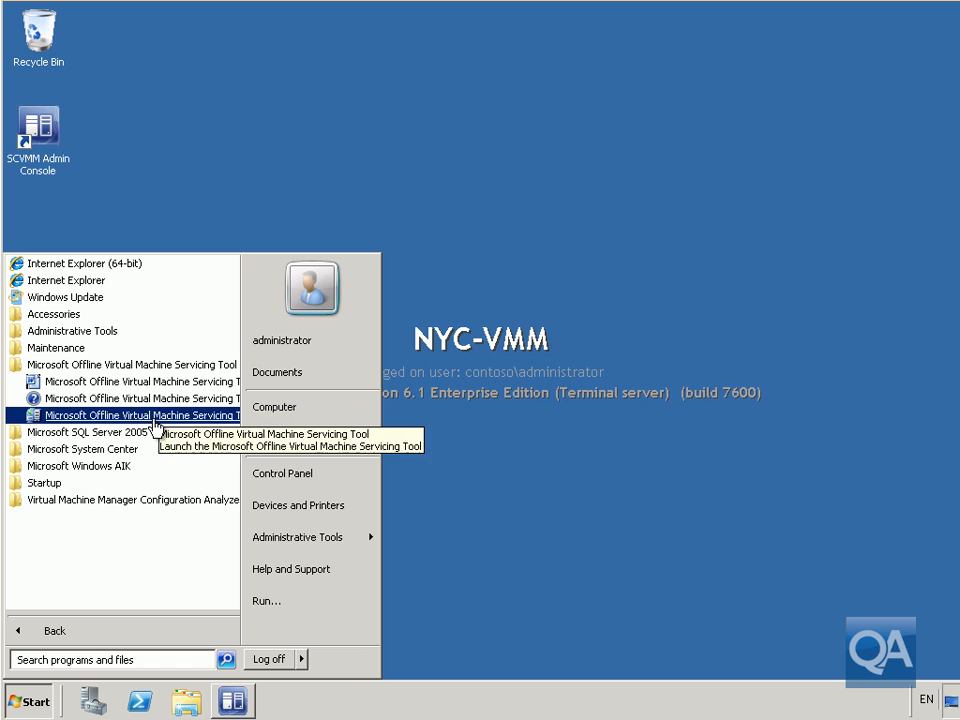
click(155, 416)
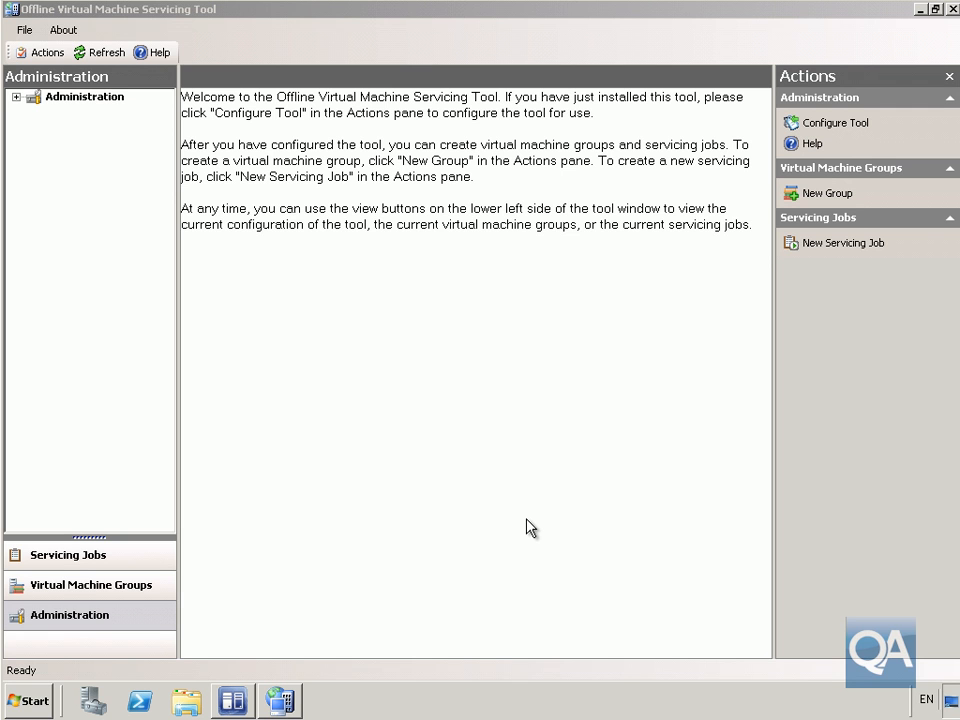
- In Configure Tool, enter VMM server NYC-VMM and WSUS server NYC-SVR6, then continue
click(834, 123)
click(505, 262)
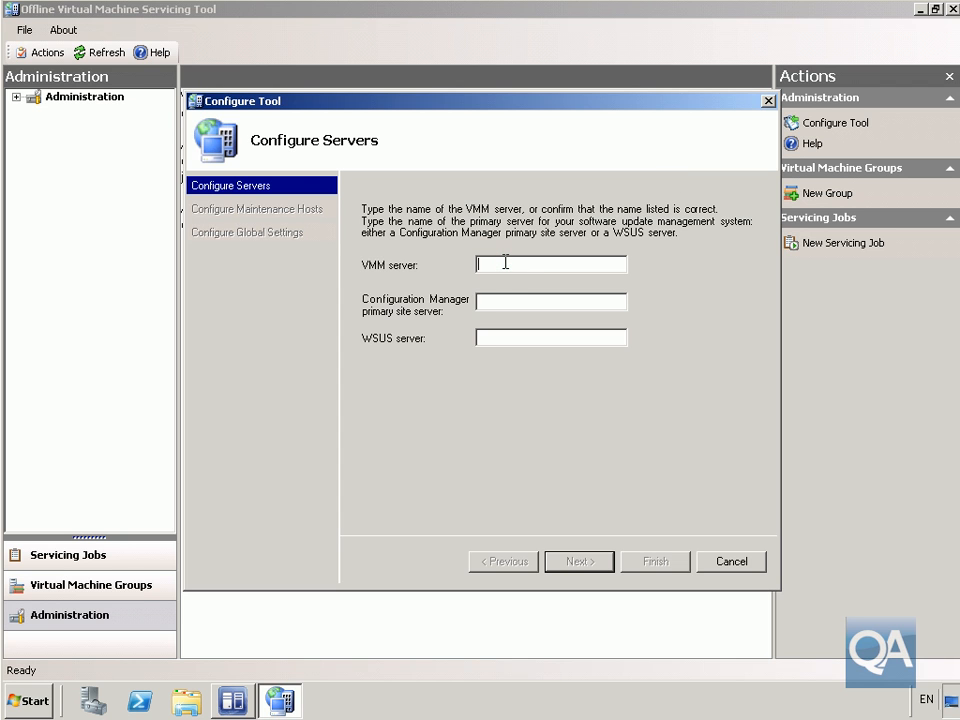
text(NYC-VMM)
click(522, 299)
click(482, 339)
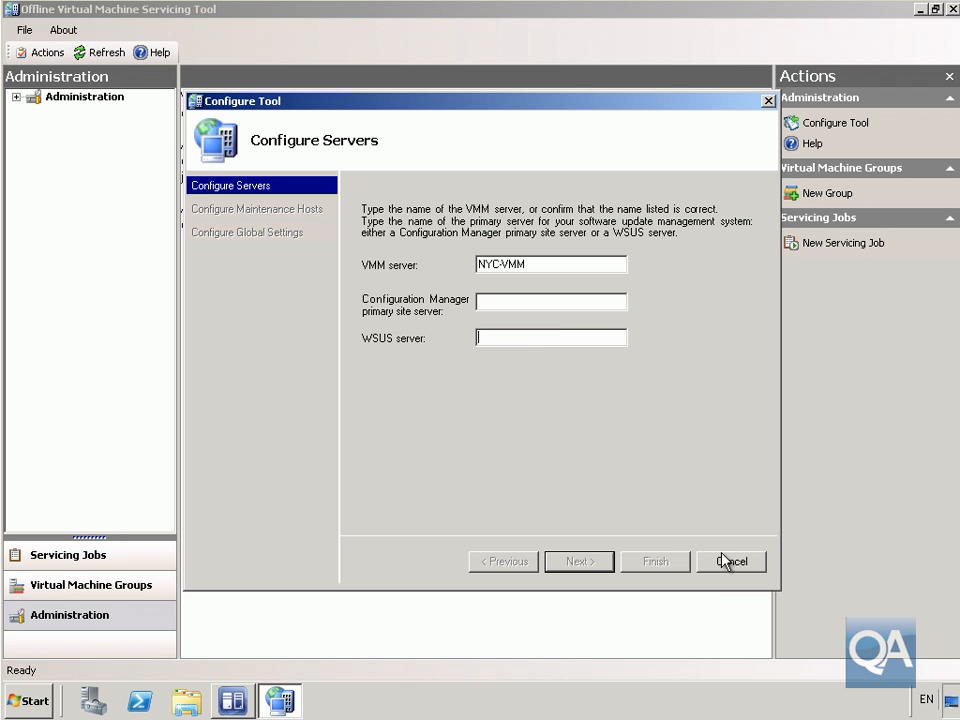
text(NYC-SVR6)
click(604, 561)
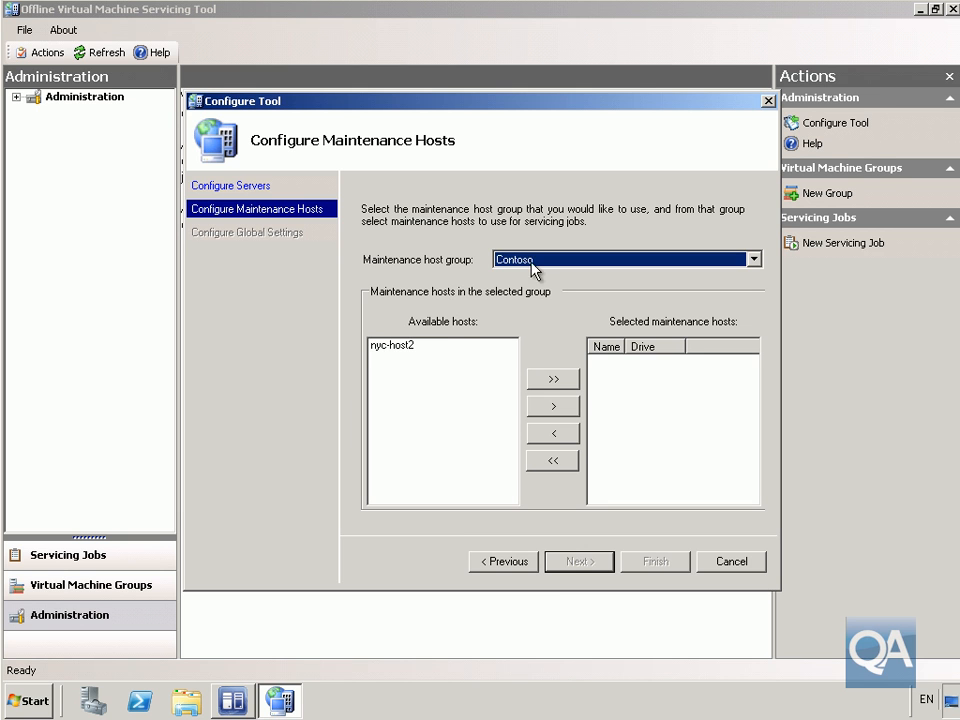
- Add nyc-host2 to the selected maintenance hosts
click(409, 347)
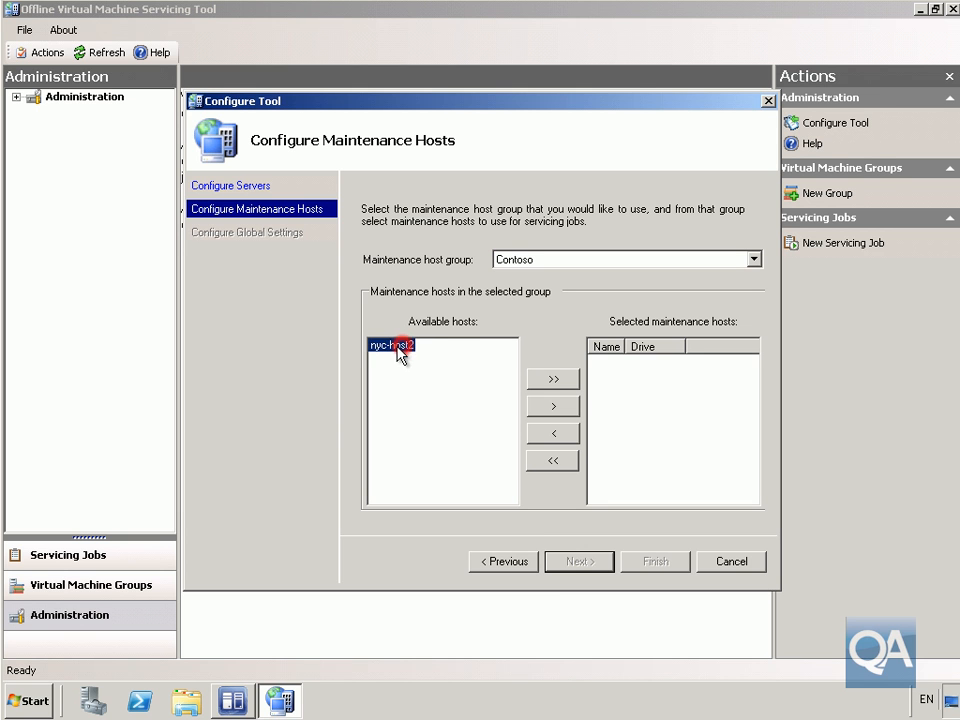
click(553, 407)
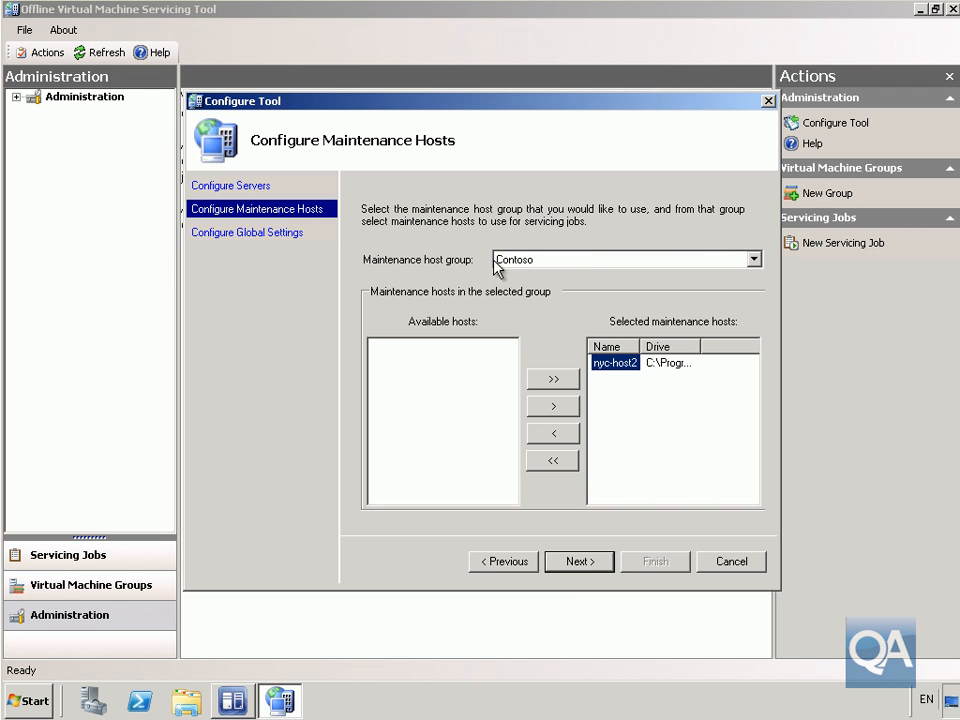
click(589, 562)
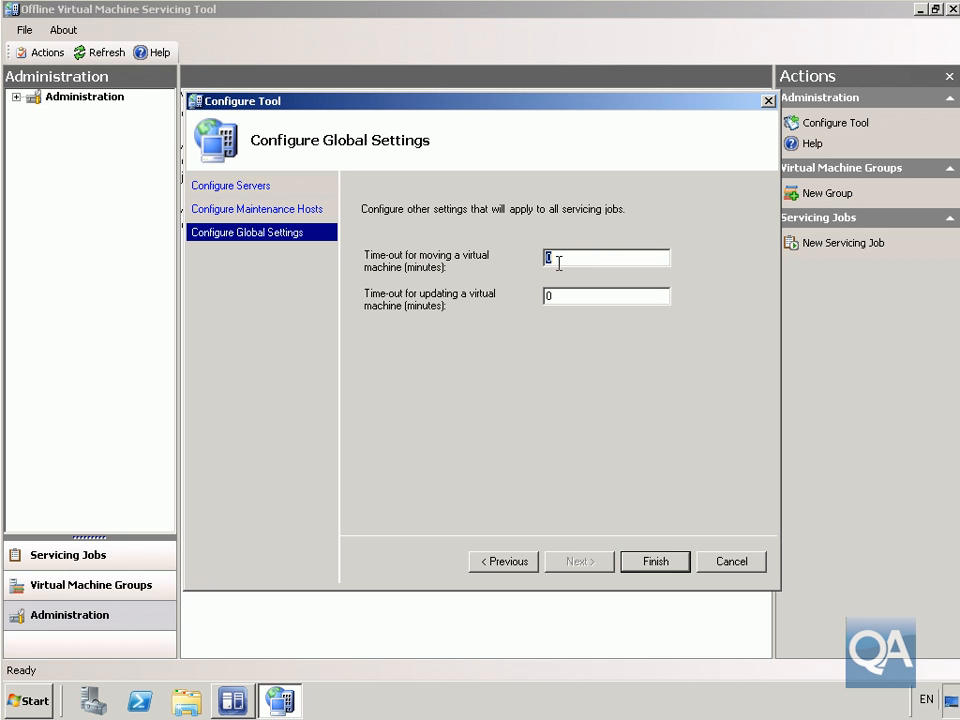
- Set both virtual machine time-outs to 5 minutes and finish the configuration
text(5)
click(553, 297)
double_click(553, 297)
text(5)
click(661, 563)
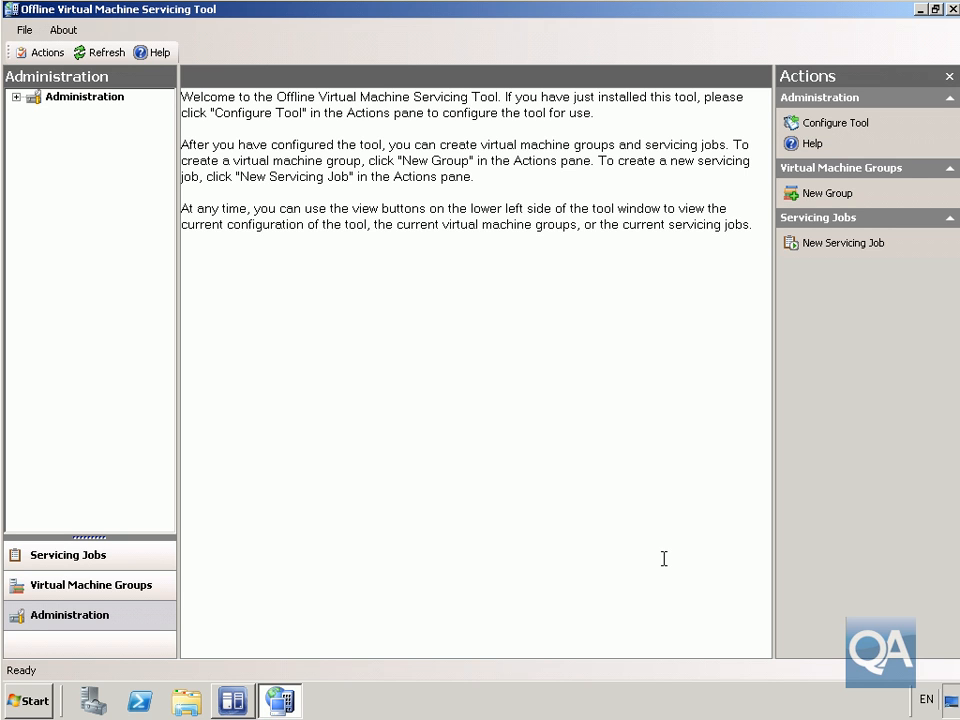
- Create virtual machine group ContosoOfflineVMs with Lab9-VM as its selected member
click(815, 202)
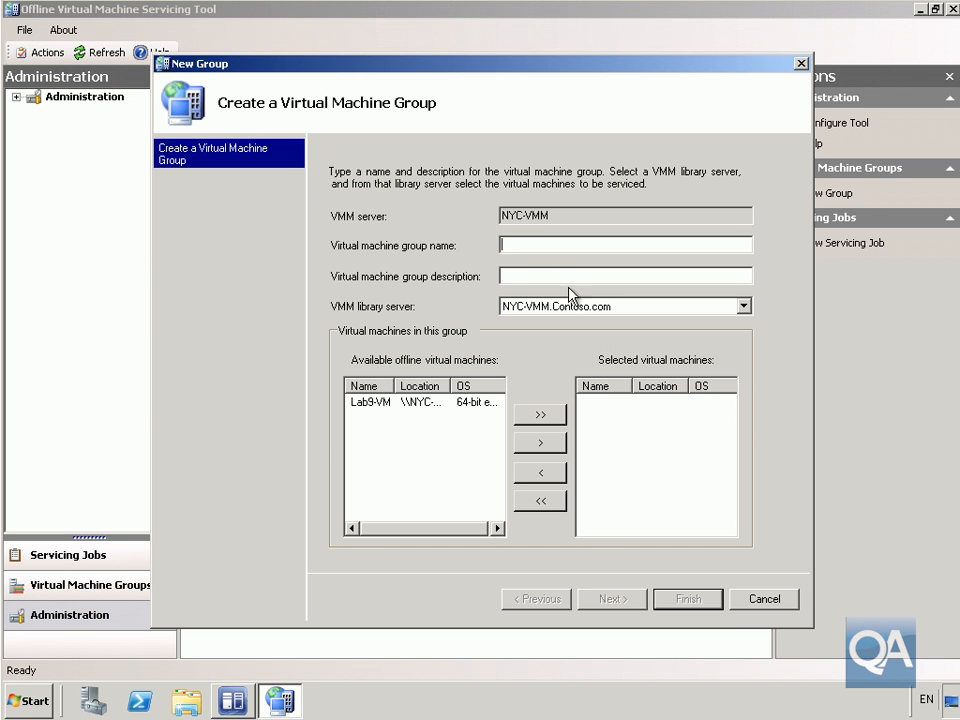
click(540, 246)
text(ContosoOffi)
text(ineVMs)
click(371, 405)
click(524, 445)
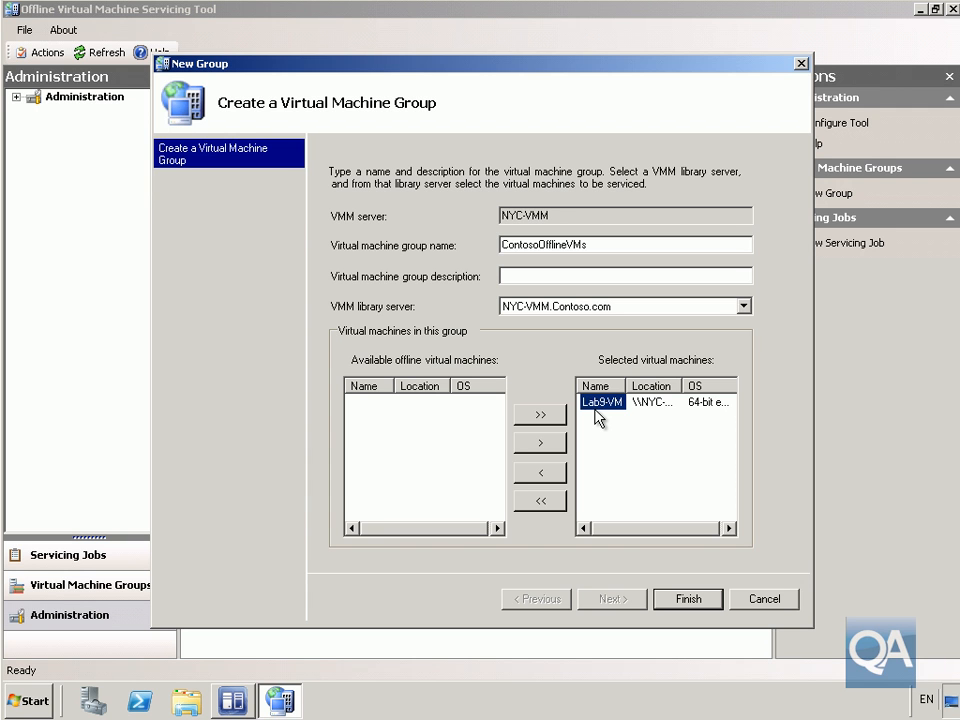
click(686, 598)
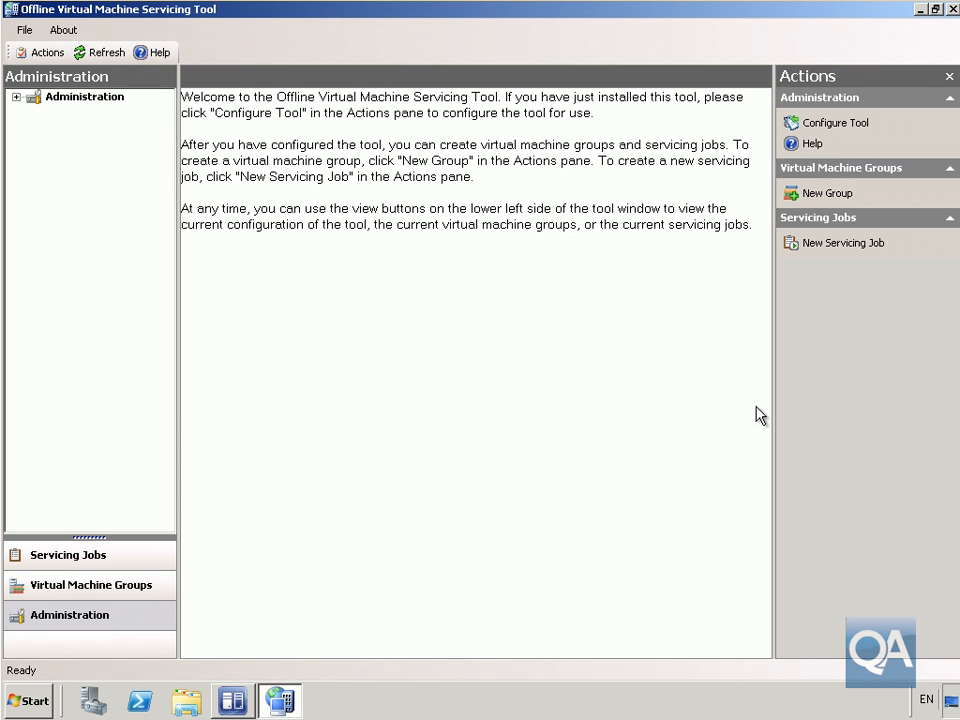
- Start a new servicing job named OfflineVMsUpdate
click(841, 245)
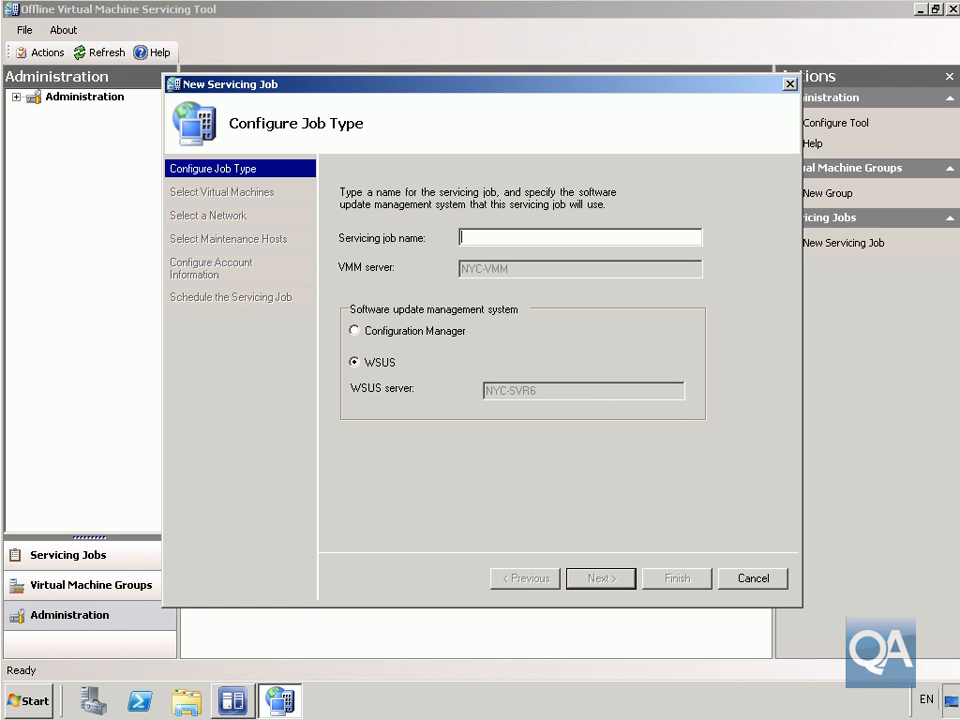
click(561, 236)
text(Offline)
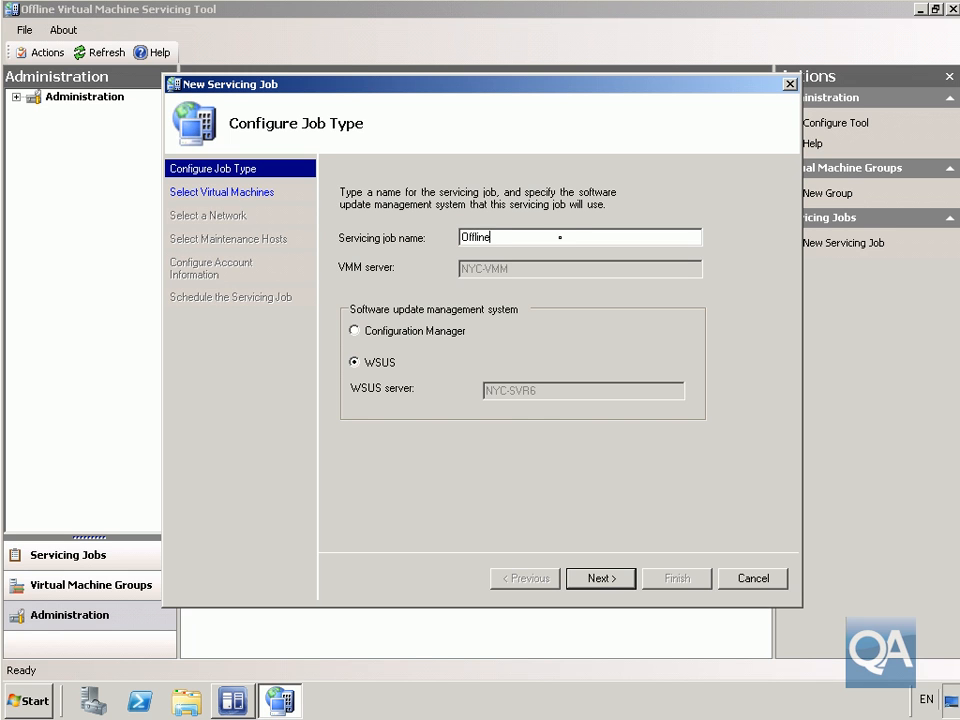
text(VMsUpdate)
click(605, 580)
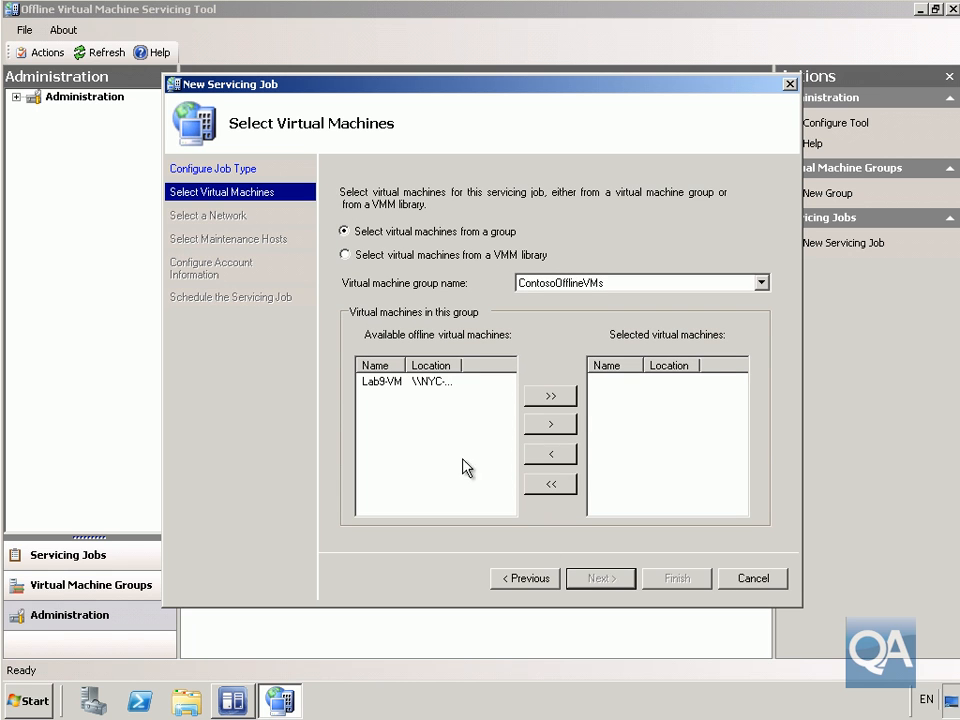
- Select Lab9-VM for the job and keep the configured network
click(381, 384)
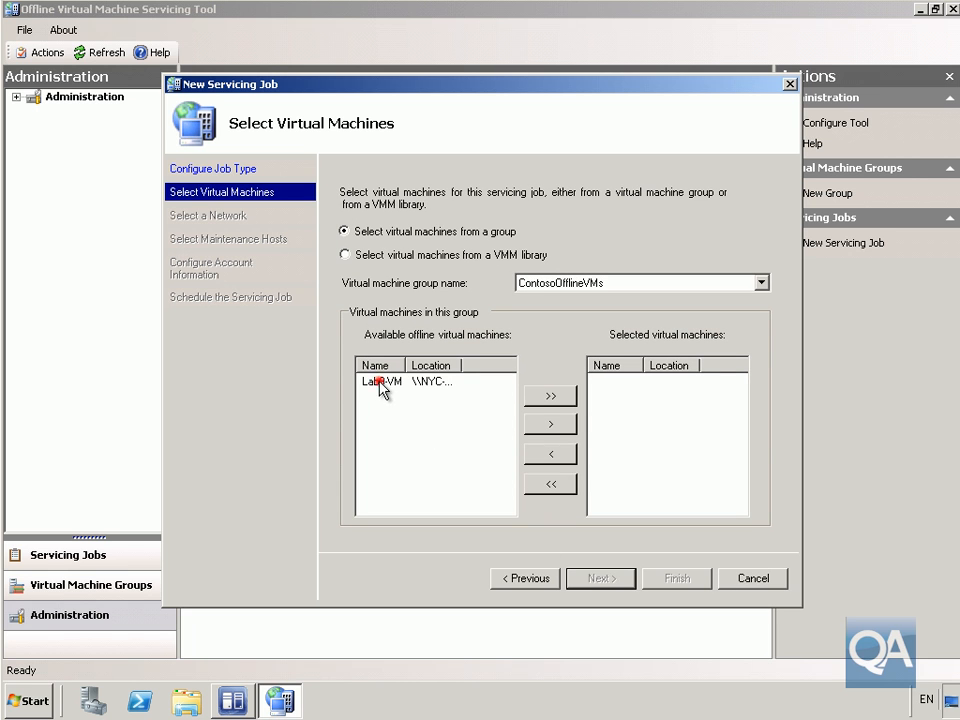
click(551, 423)
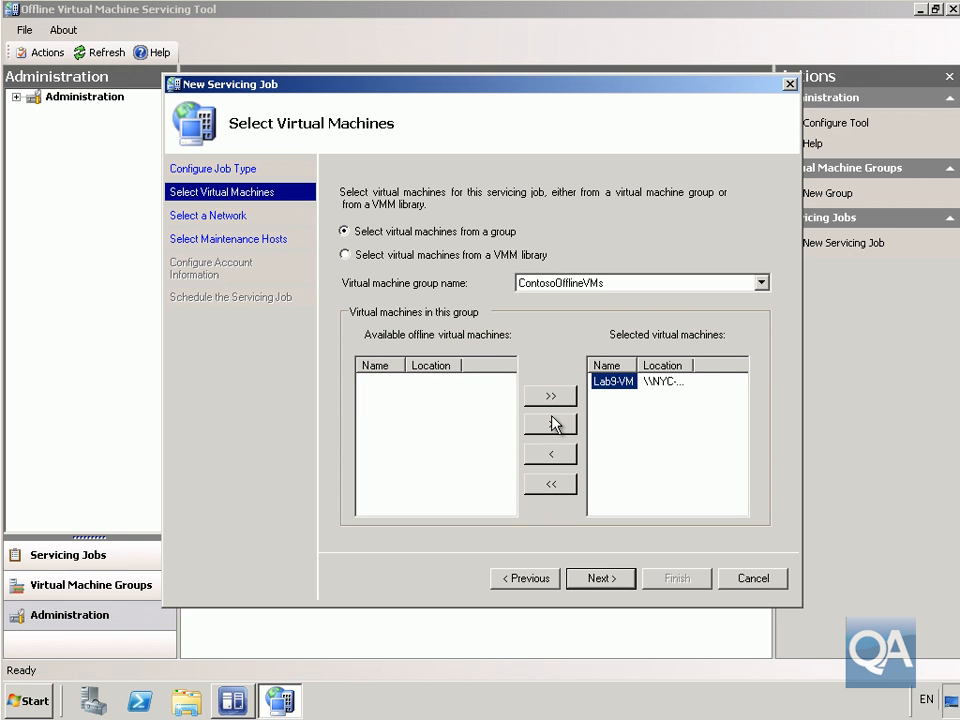
click(596, 580)
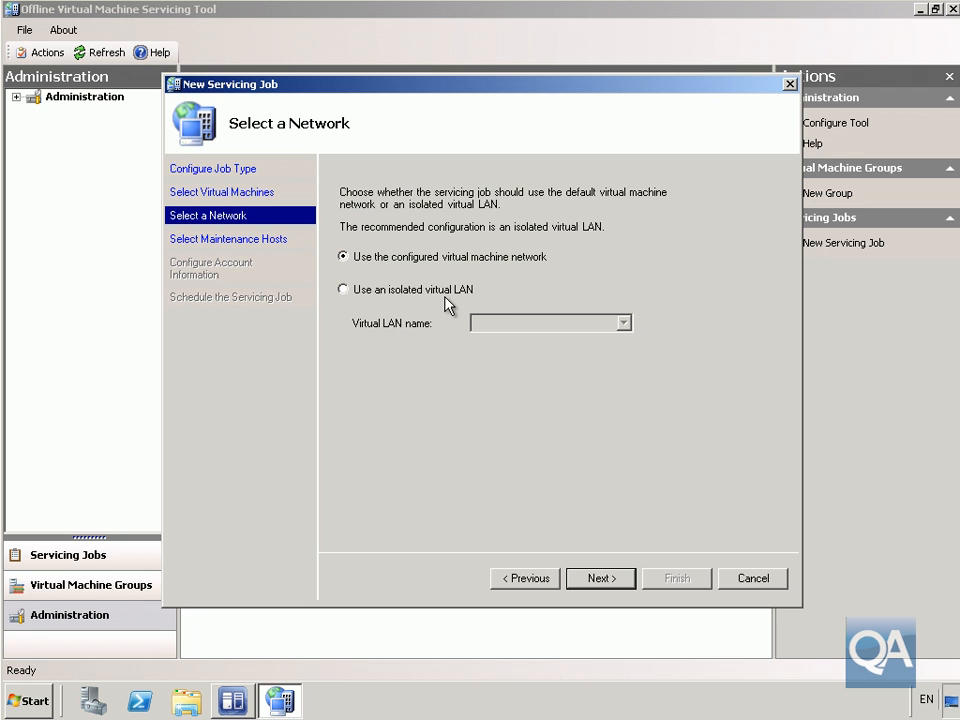
click(597, 578)
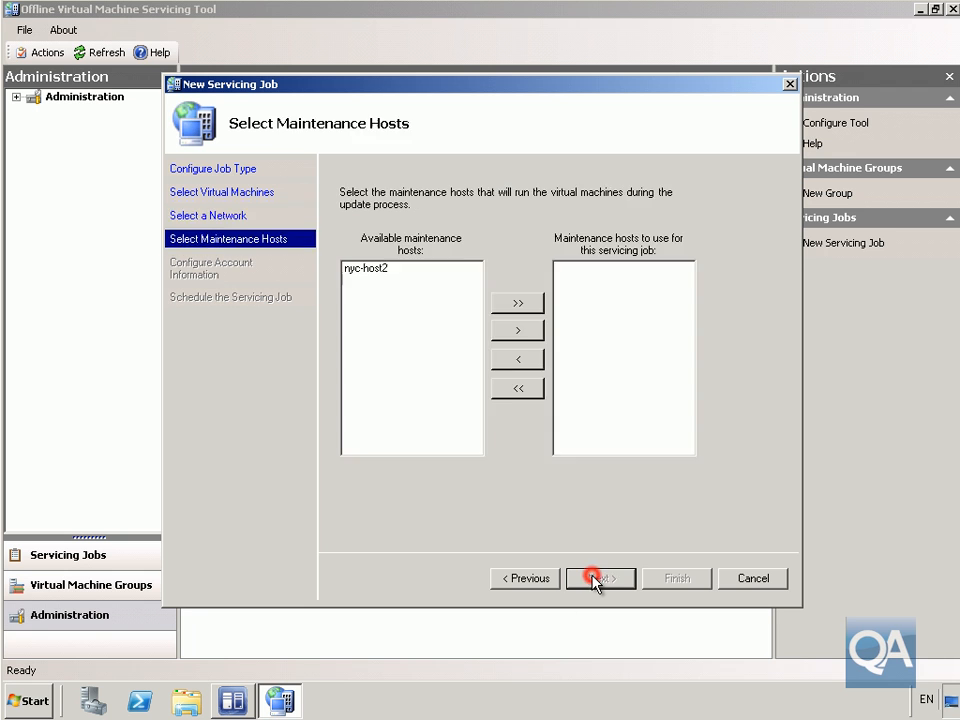
- Assign nyc-host2 as the job's maintenance host
click(363, 270)
click(527, 330)
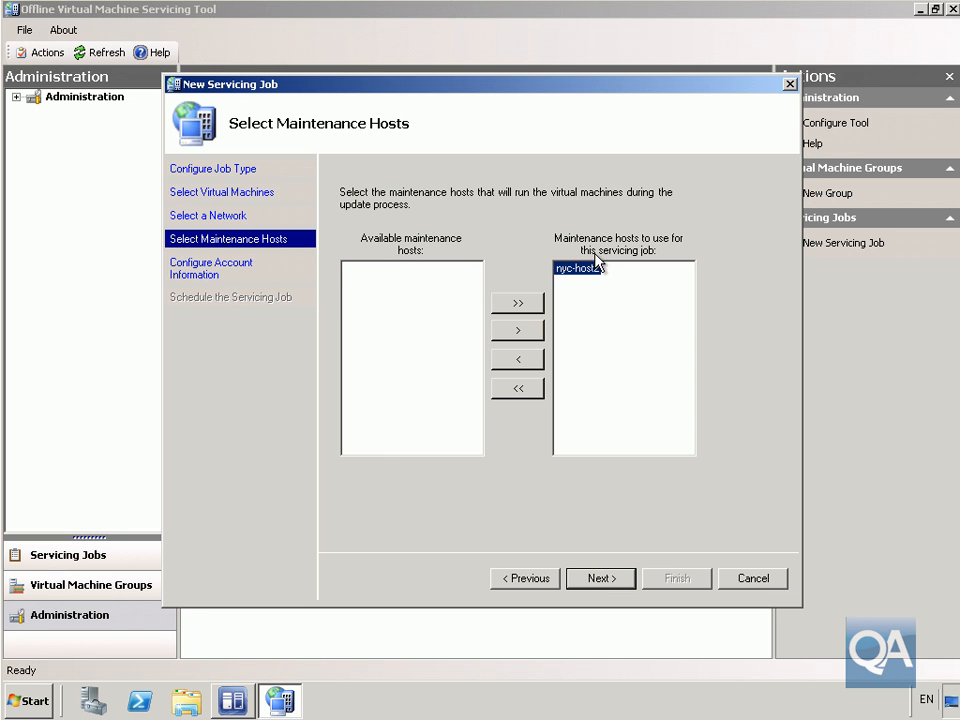
click(603, 585)
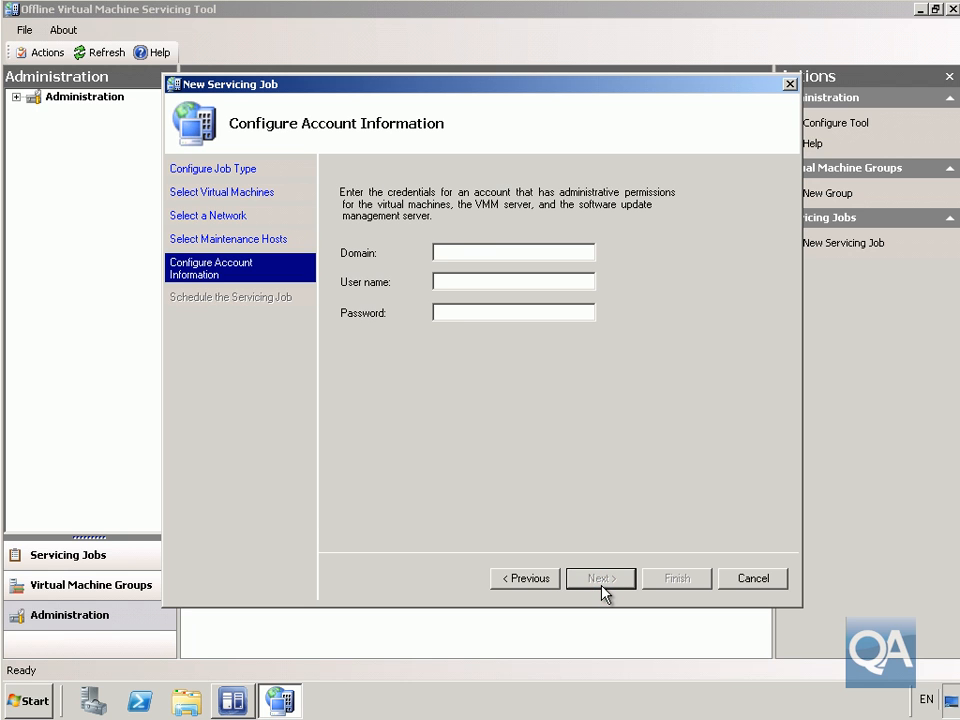
- Enter domain Contoso with the administrator user name and password, and finish to run now
click(465, 251)
text(Contoso)
key(Tab)
text(administrator)
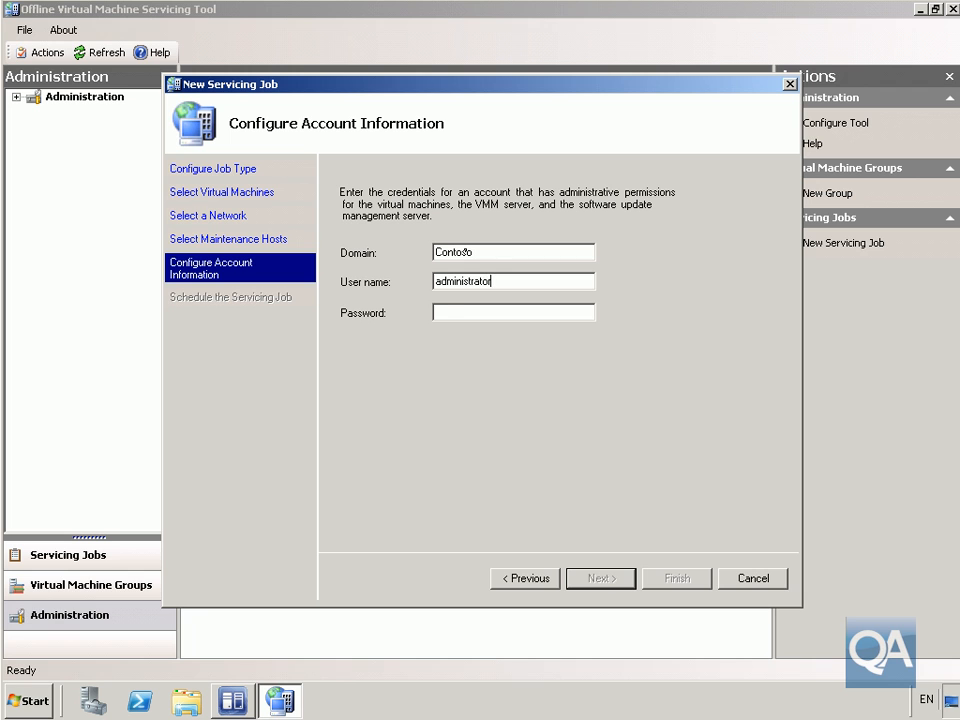
key(Tab)
text(*******)
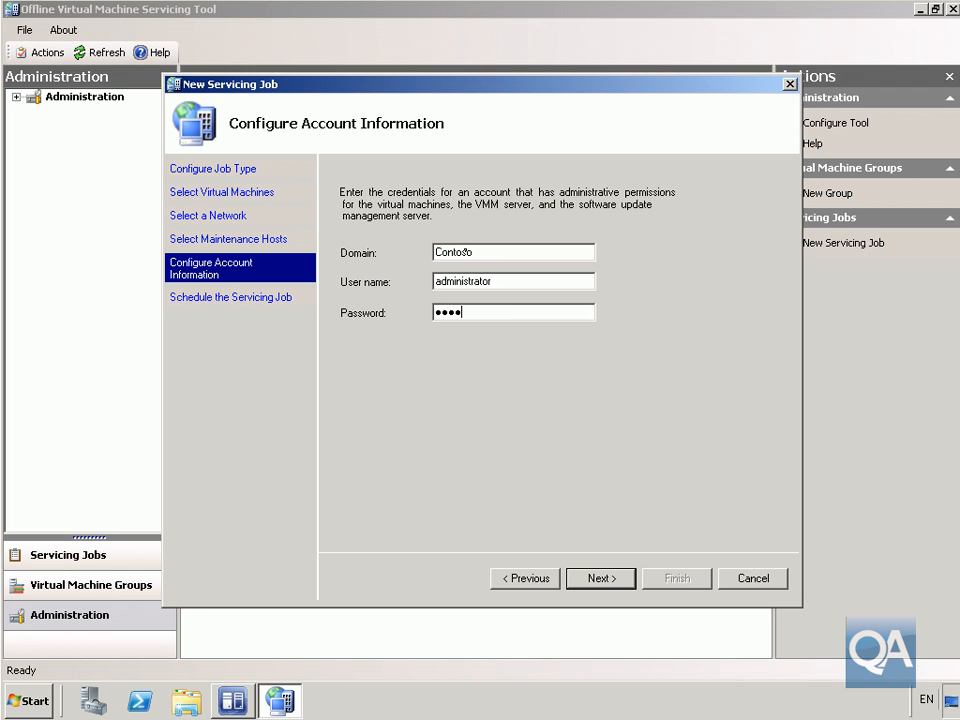
text(*)
click(597, 578)
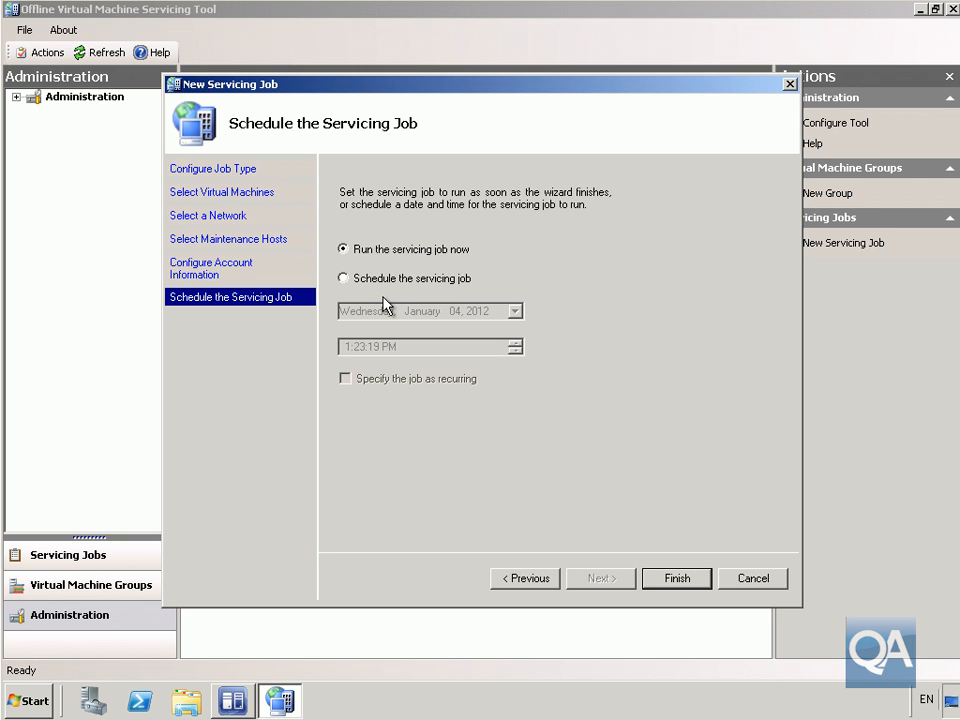
click(677, 579)
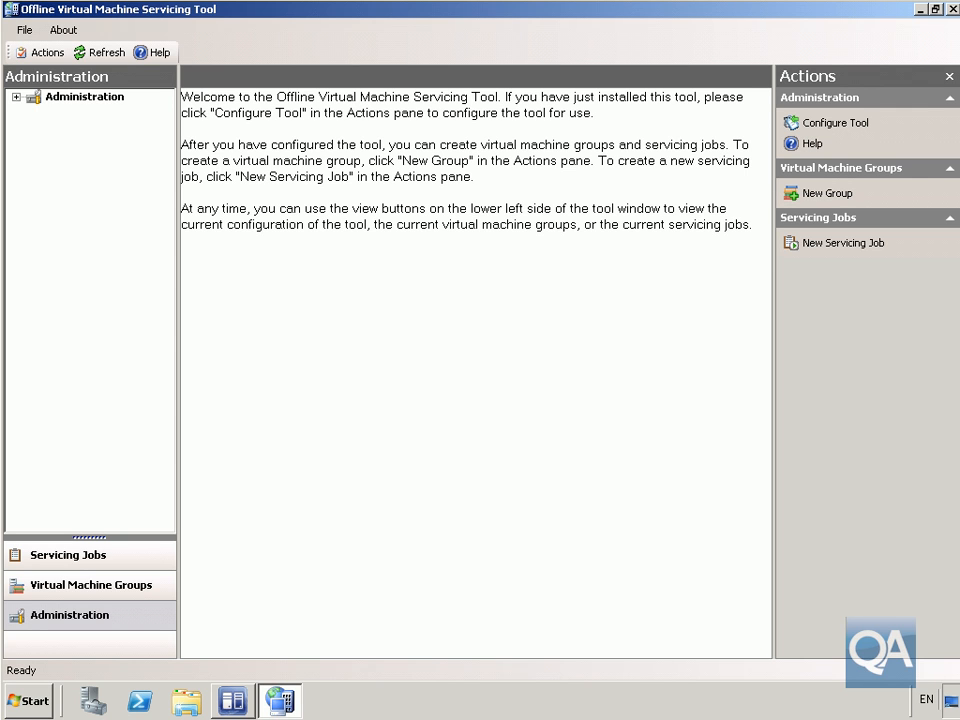
- Show the Update Jobs list in the expanded Servicing Jobs tree
click(93, 556)
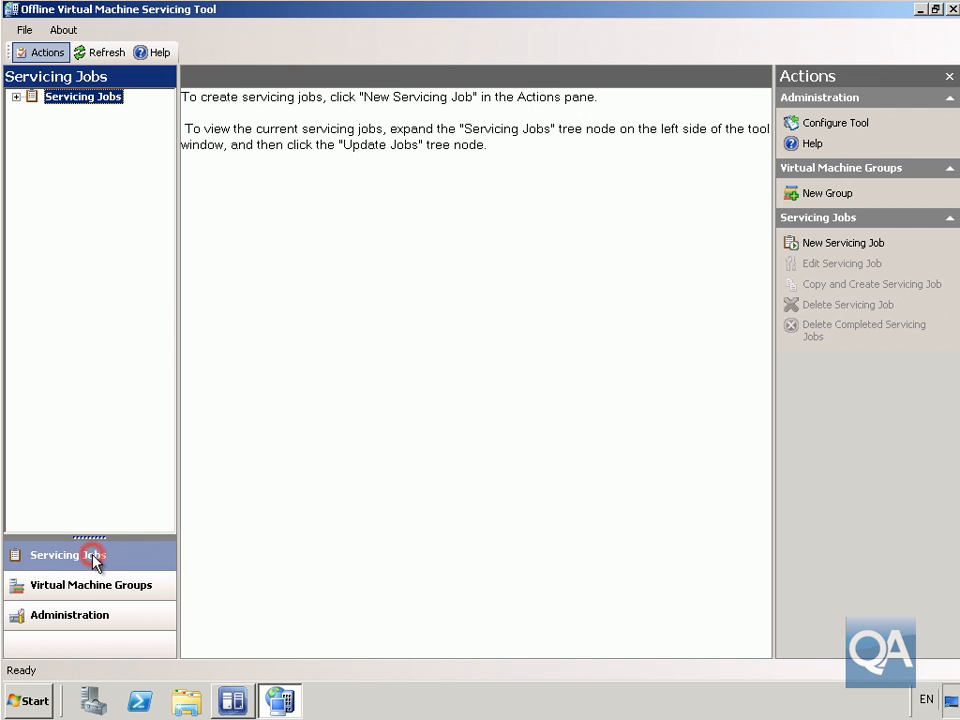
click(15, 97)
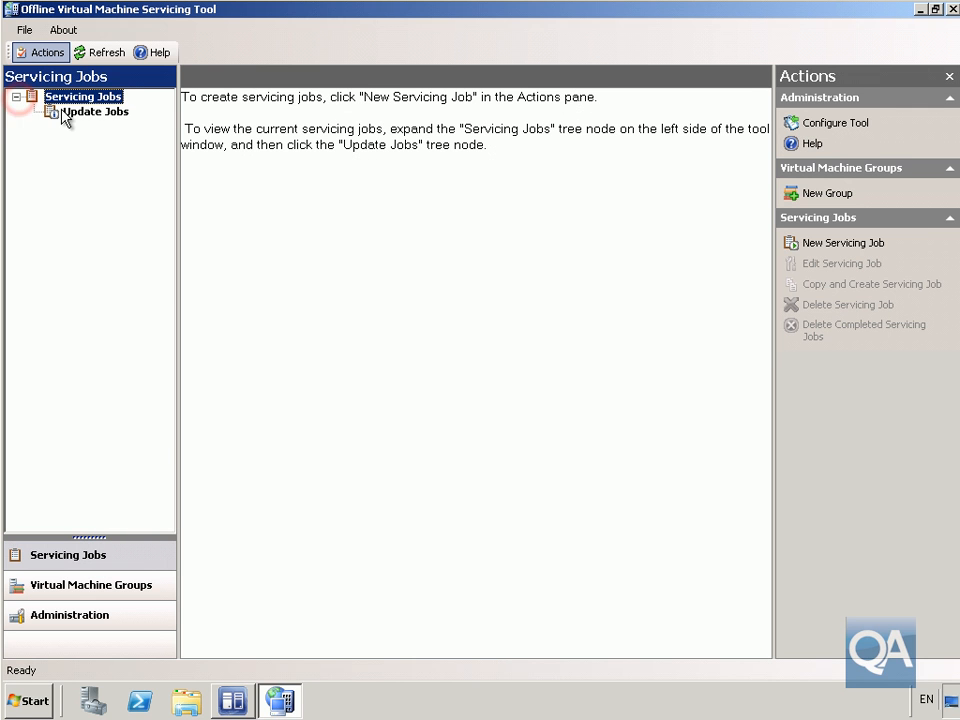
click(64, 112)
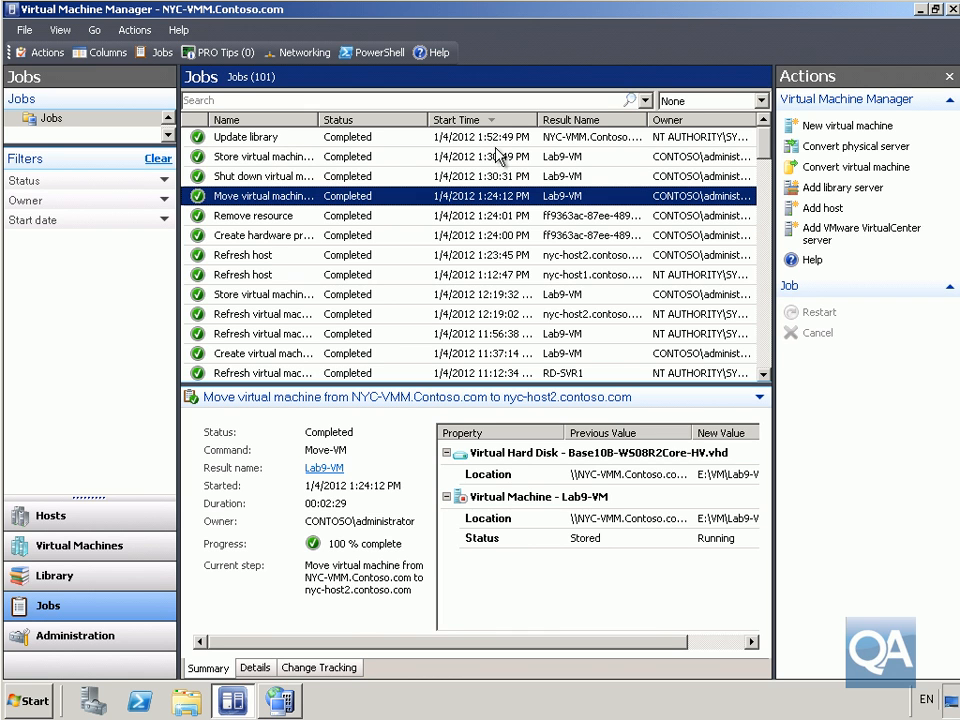
- In Virtual Machine Manager, show the Virtual Machines view, then the Library
click(60, 549)
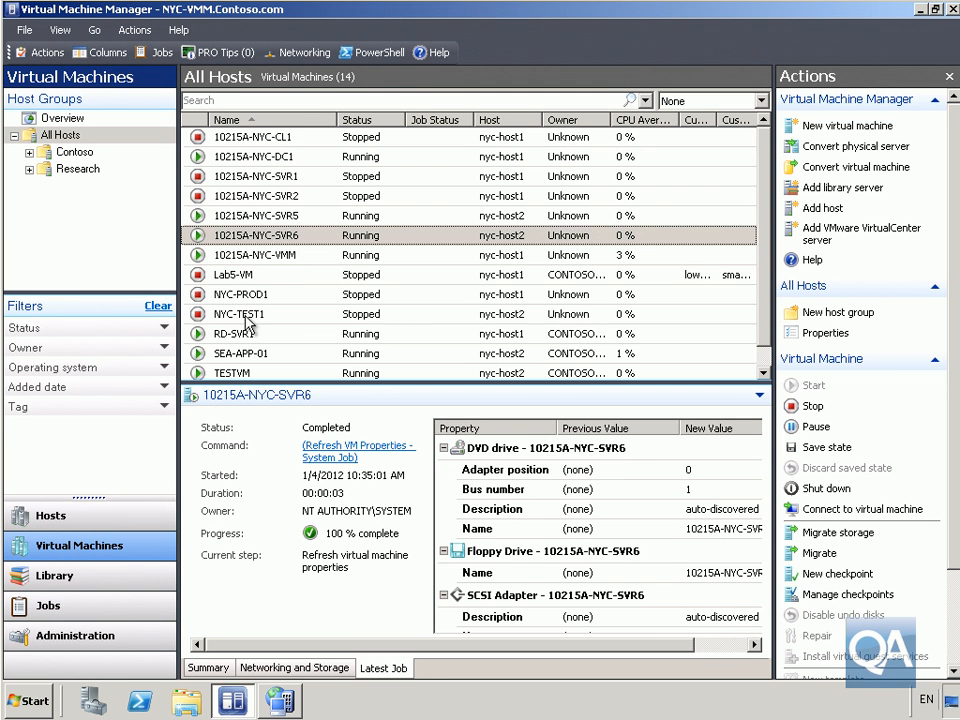
click(90, 584)
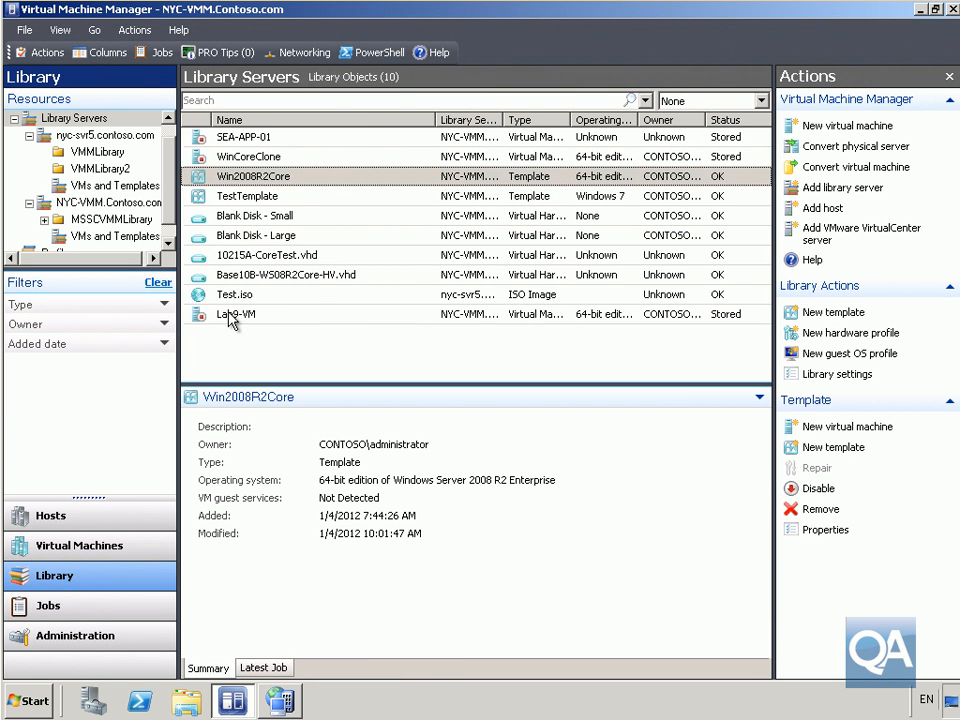